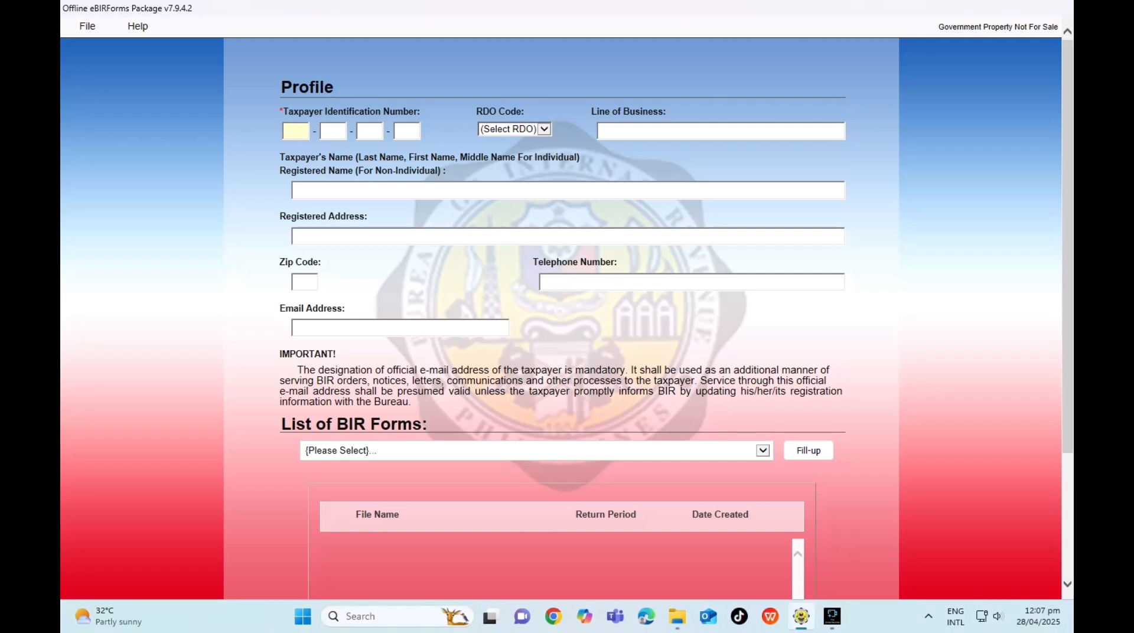
Enter the TIN, select RDO code 059 and set the line of business to ONLINE SHOP.
{"action": "type", "text": "123"}
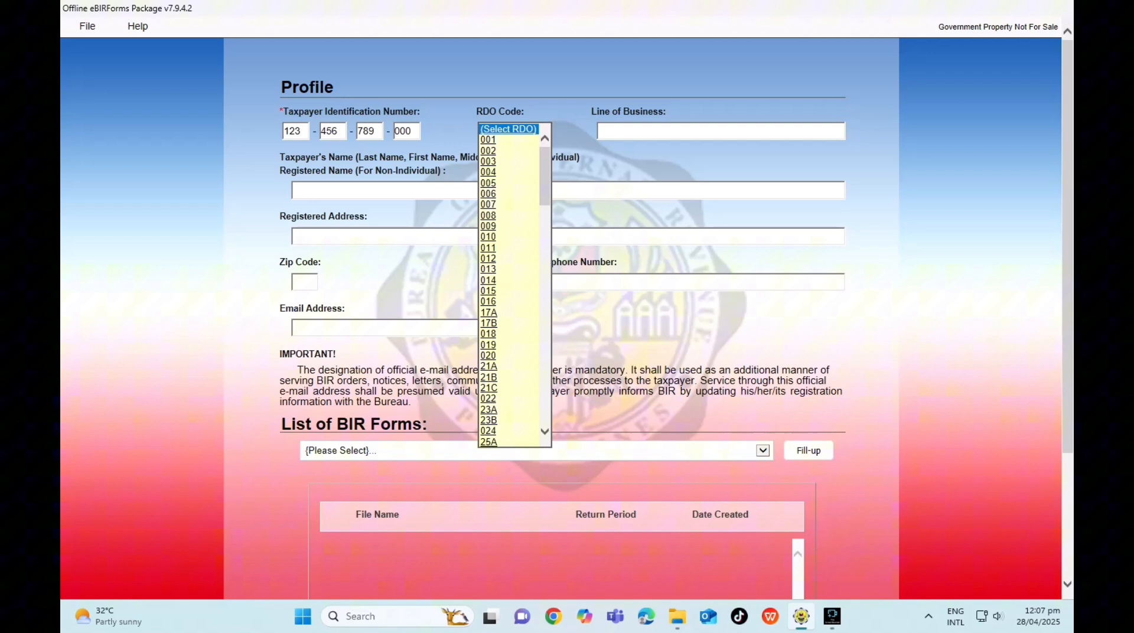
{"action": "scroll", "coordinate": [514, 283], "scroll_direction": "down", "scroll_amount": 10}
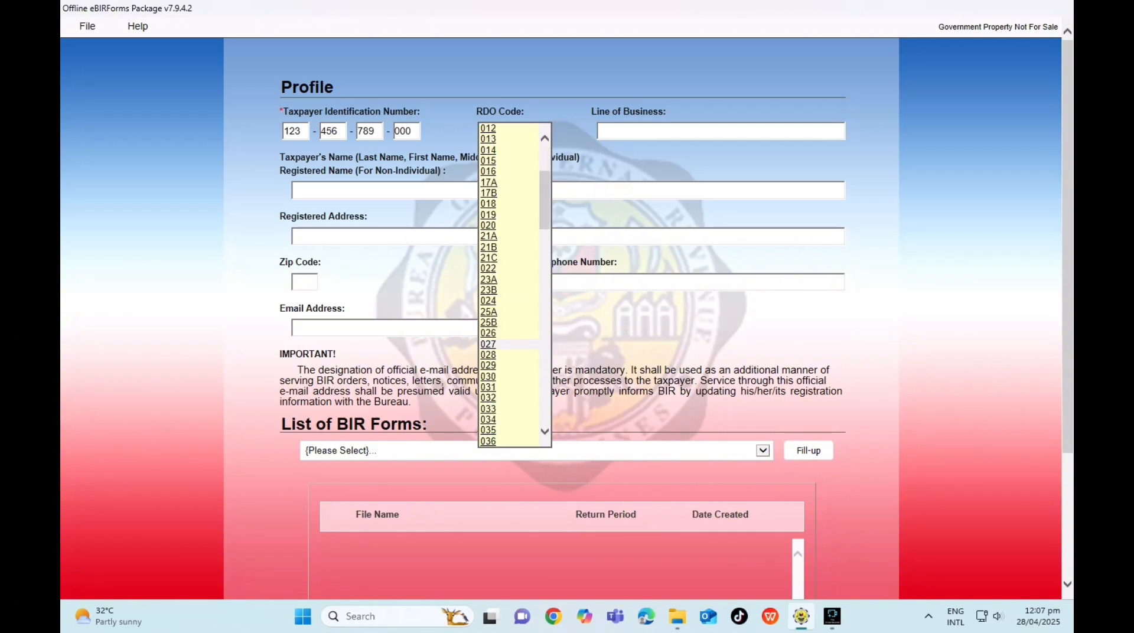
{"action": "scroll", "coordinate": [511, 283], "scroll_direction": "down", "scroll_amount": 4}
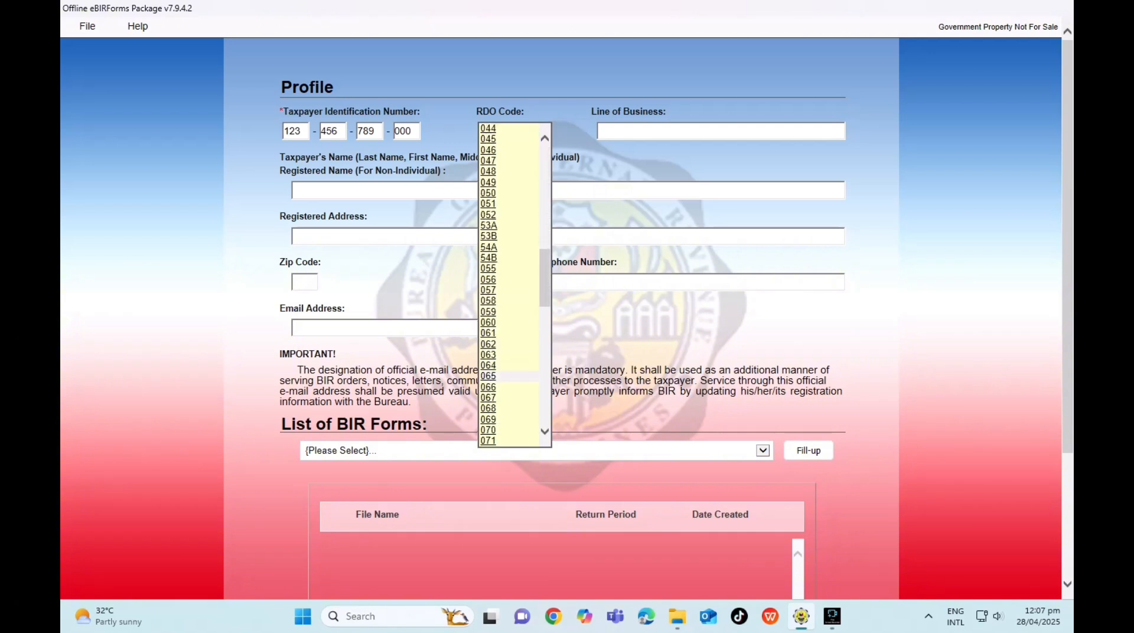
{"action": "left_click", "coordinate": [488, 311]}
{"action": "left_click", "coordinate": [721, 131]}
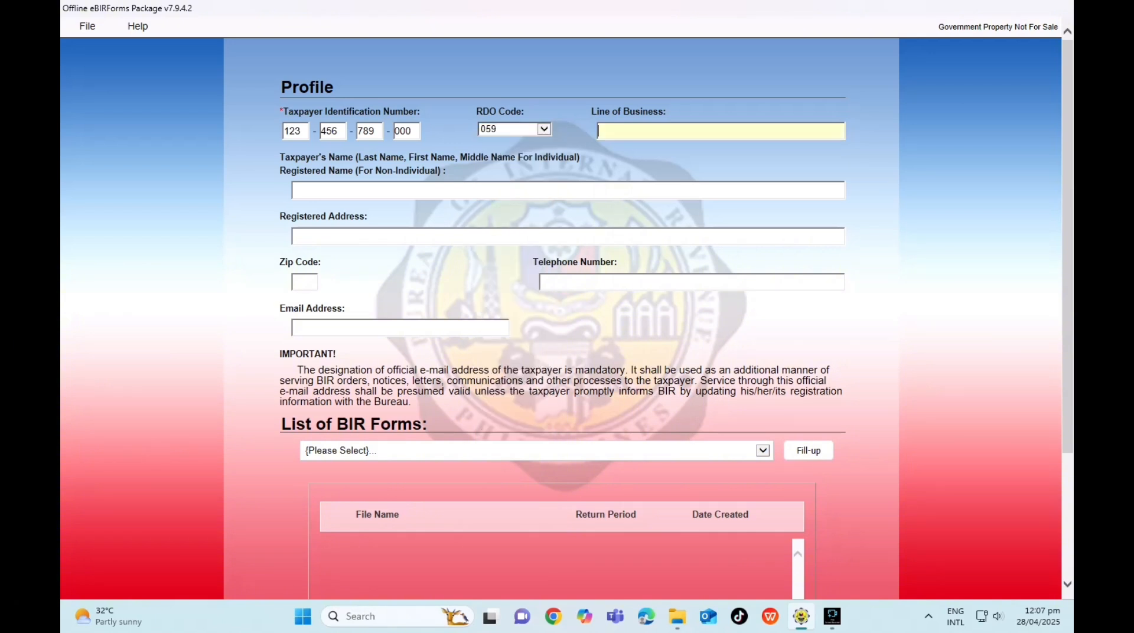
{"action": "type", "text": "ONLINE SHOP"}
{"action": "key", "text": "Tab"}
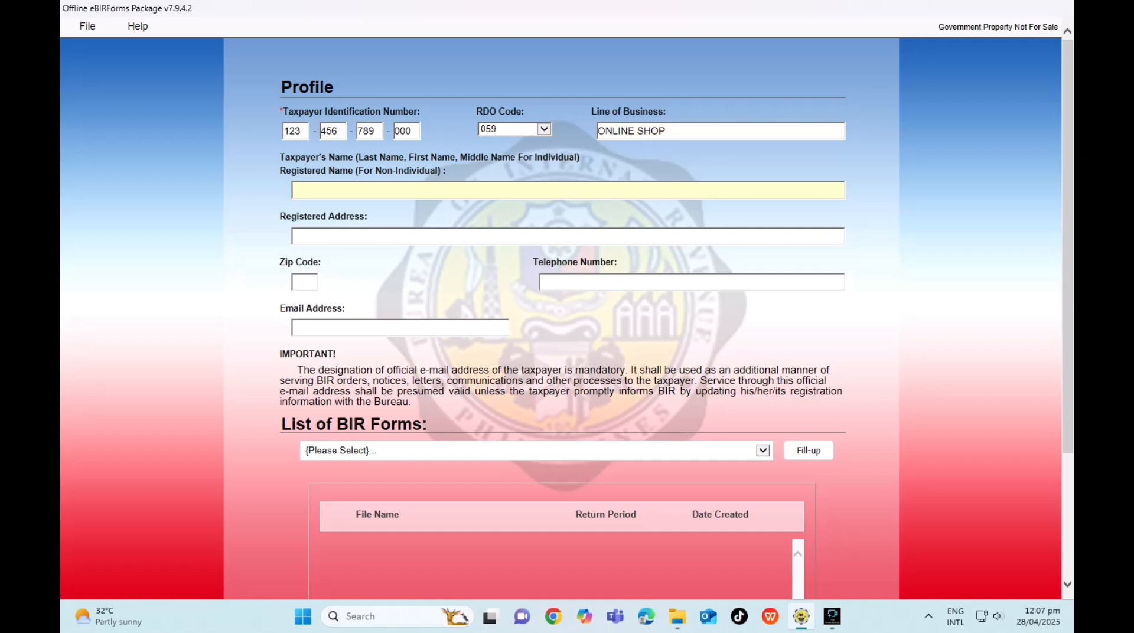
Paste in the taxpayer's registered name, address, zip code, telephone number and e-mail address.
{"action": "key", "text": "Tab"}
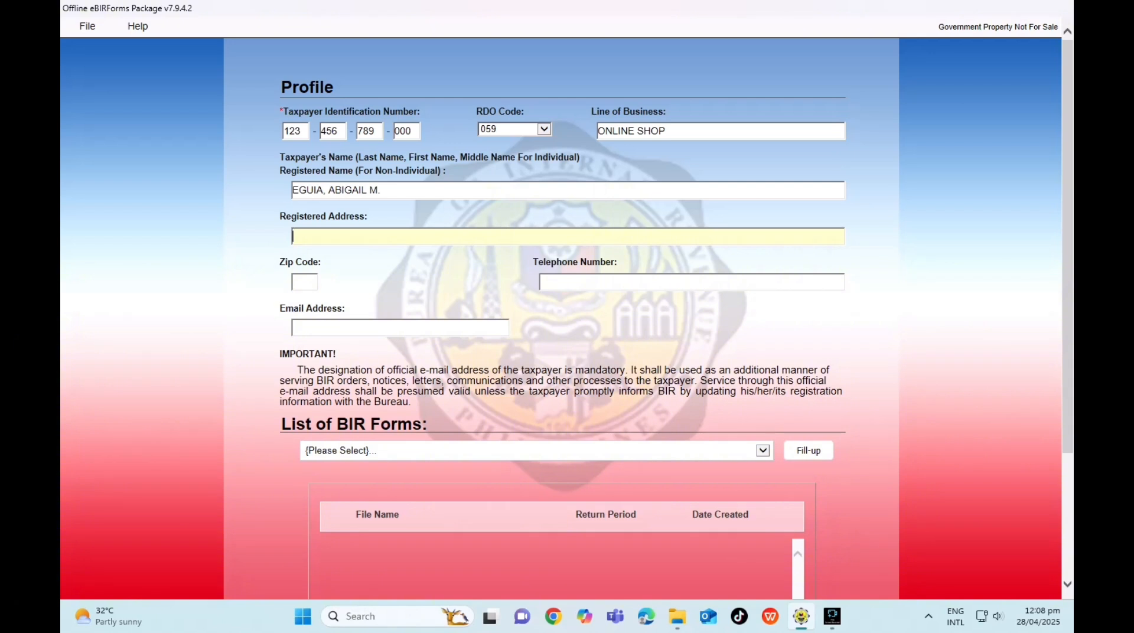
{"action": "key", "text": "Tab"}
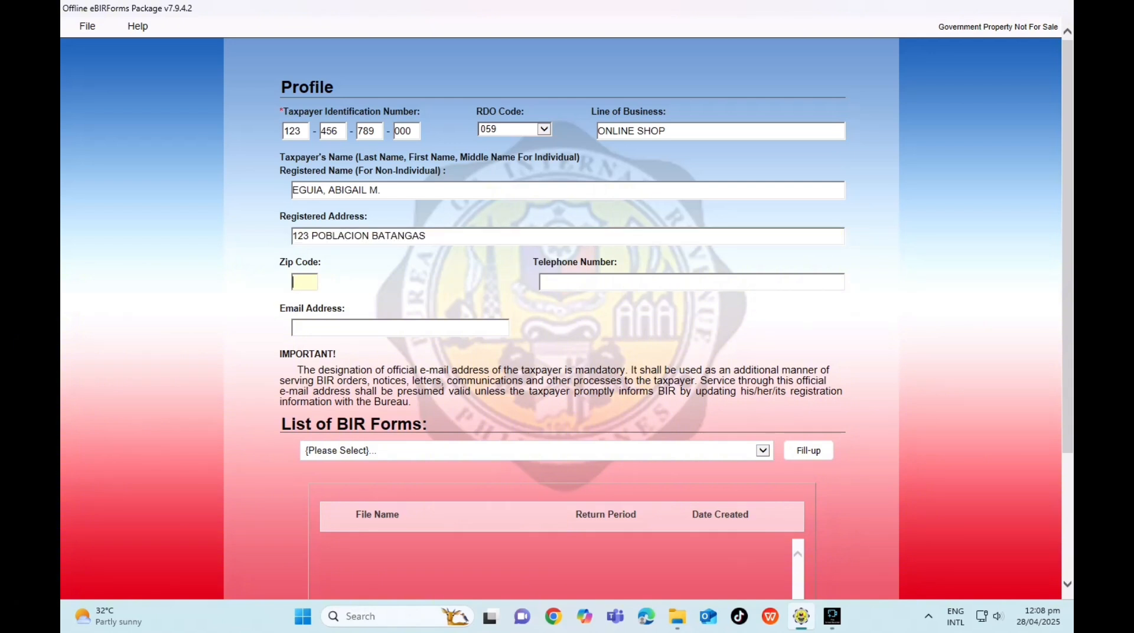
{"action": "key", "text": "Tab"}
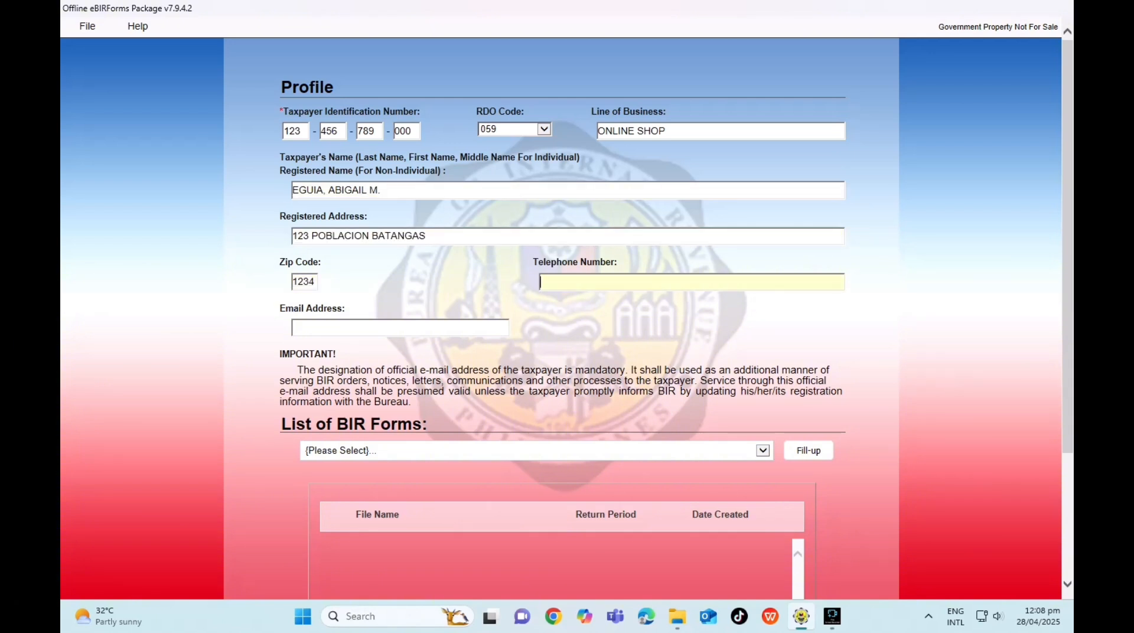
{"action": "key", "text": "ctrl+v"}
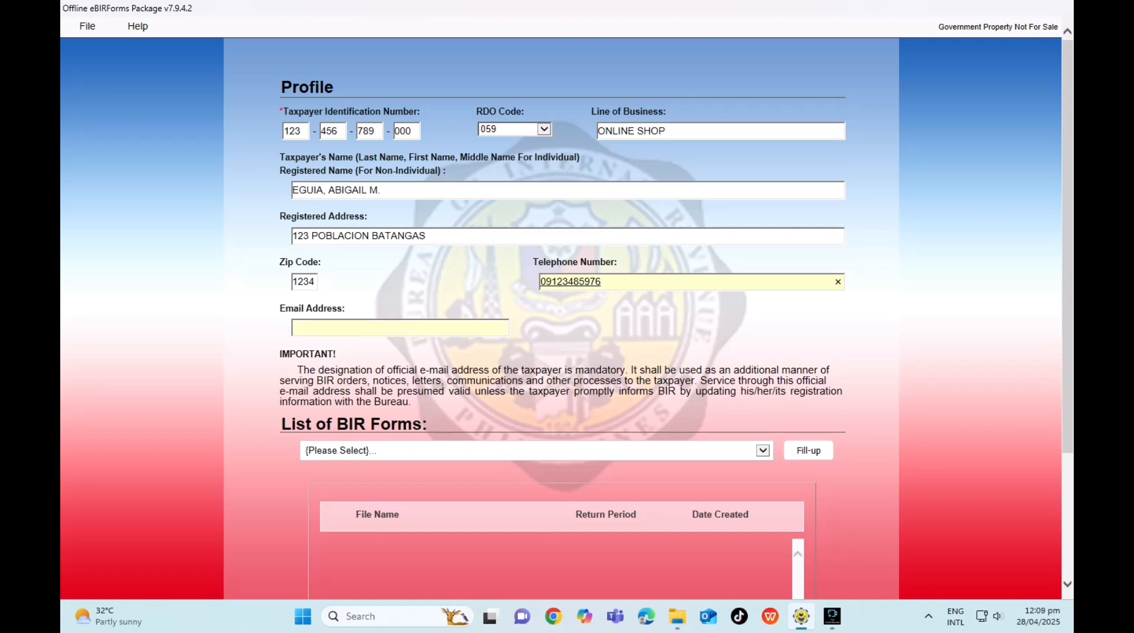
{"action": "key", "text": "Tab"}
{"action": "key", "text": "ctrl+v"}
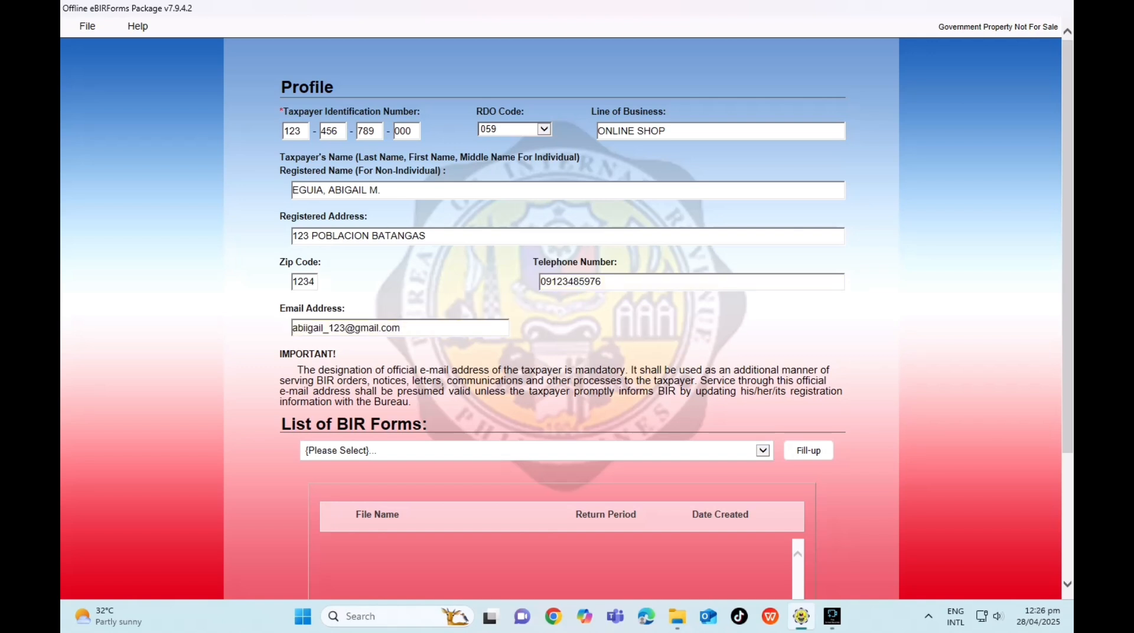
Pick the 1701Qv2018 quarterly income tax return from the List of BIR Forms.
{"action": "left_click", "coordinate": [763, 452]}
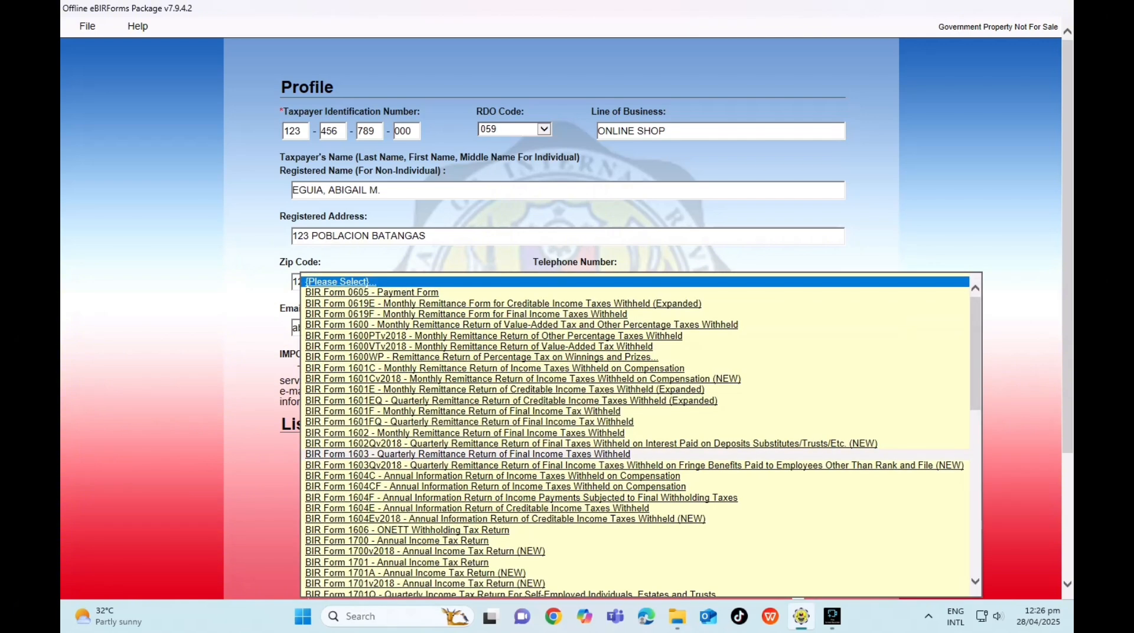
{"action": "scroll", "coordinate": [638, 431], "scroll_direction": "down", "scroll_amount": 5}
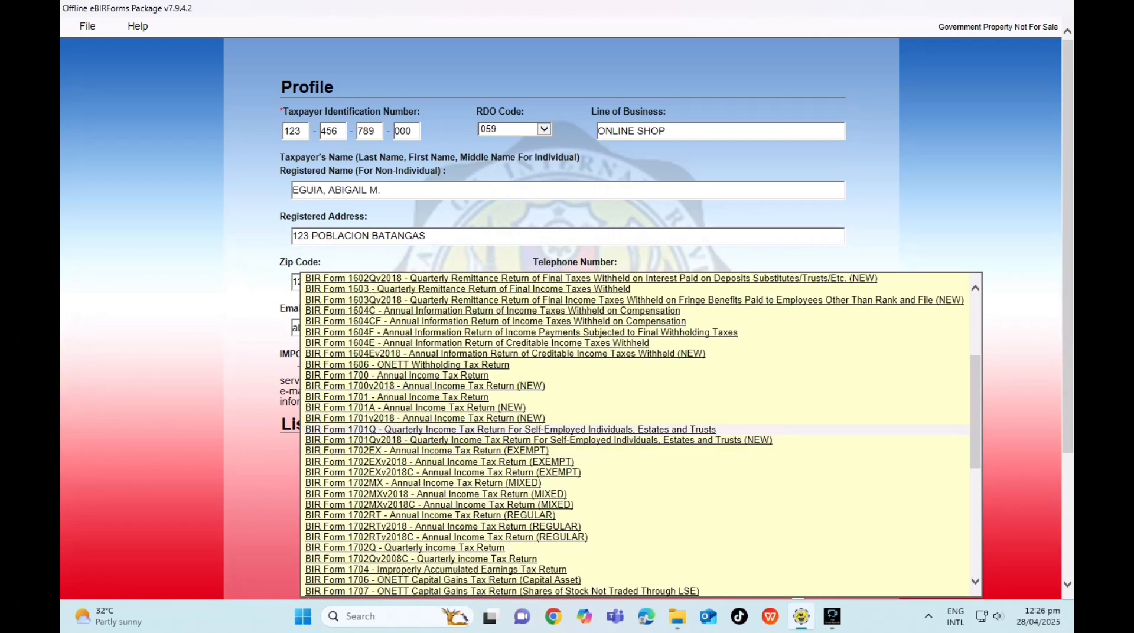
{"action": "left_click", "coordinate": [539, 440]}
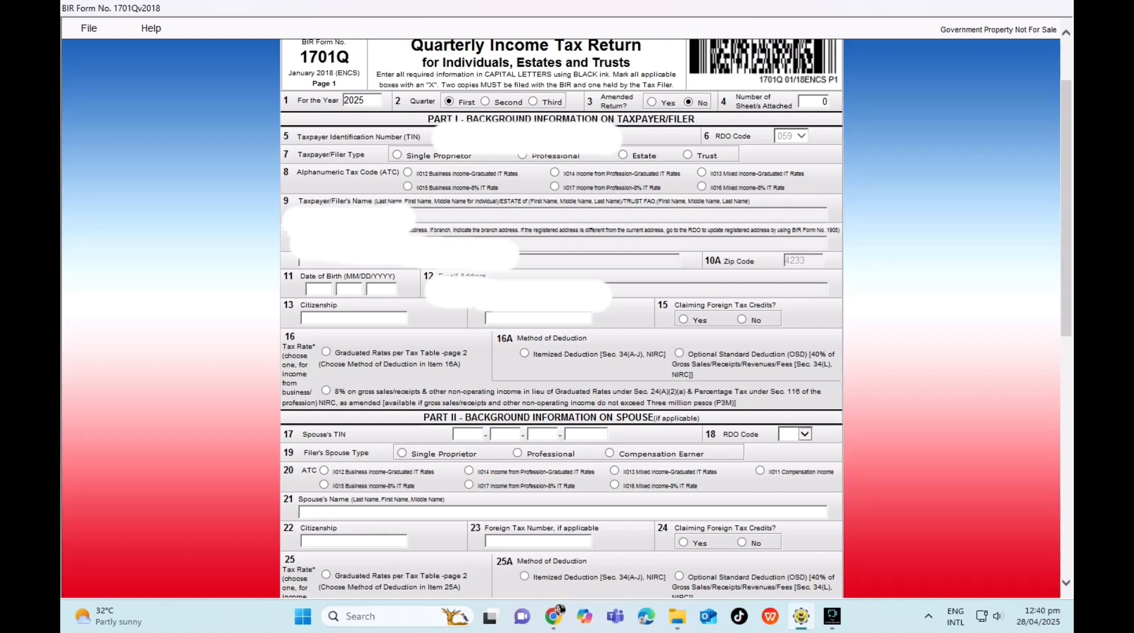
Mark the filer as a single proprietor, choose the 8% tax code and enter citizenship FILIPINO.
{"action": "left_click", "coordinate": [397, 154]}
{"action": "left_click", "coordinate": [408, 187]}
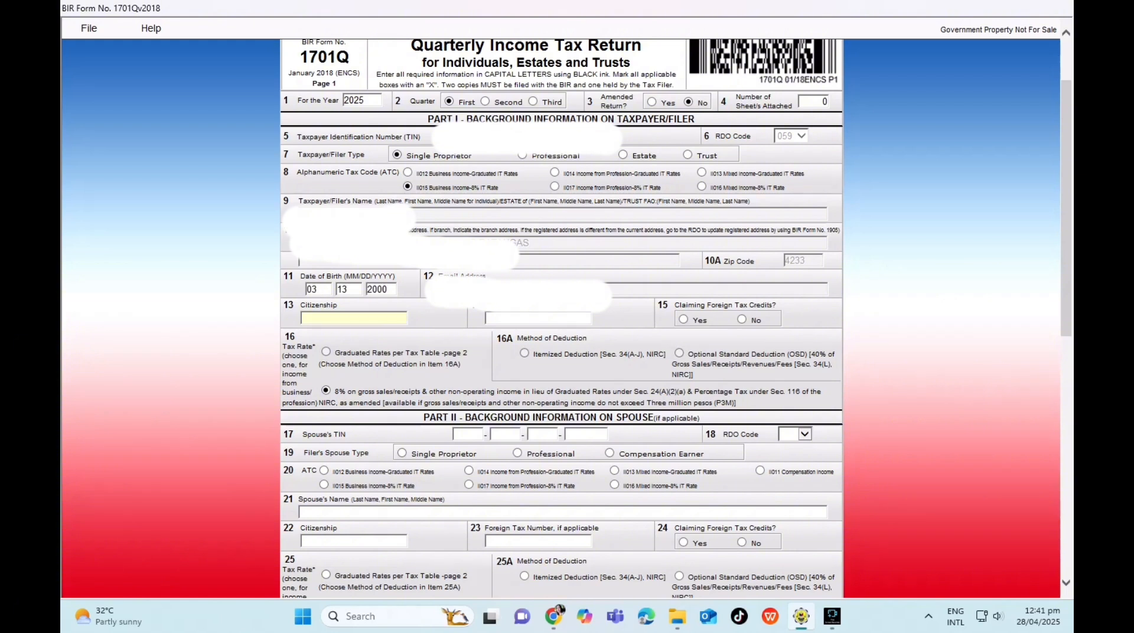
{"action": "type", "text": "filipino"}
{"action": "key", "text": "Tab"}
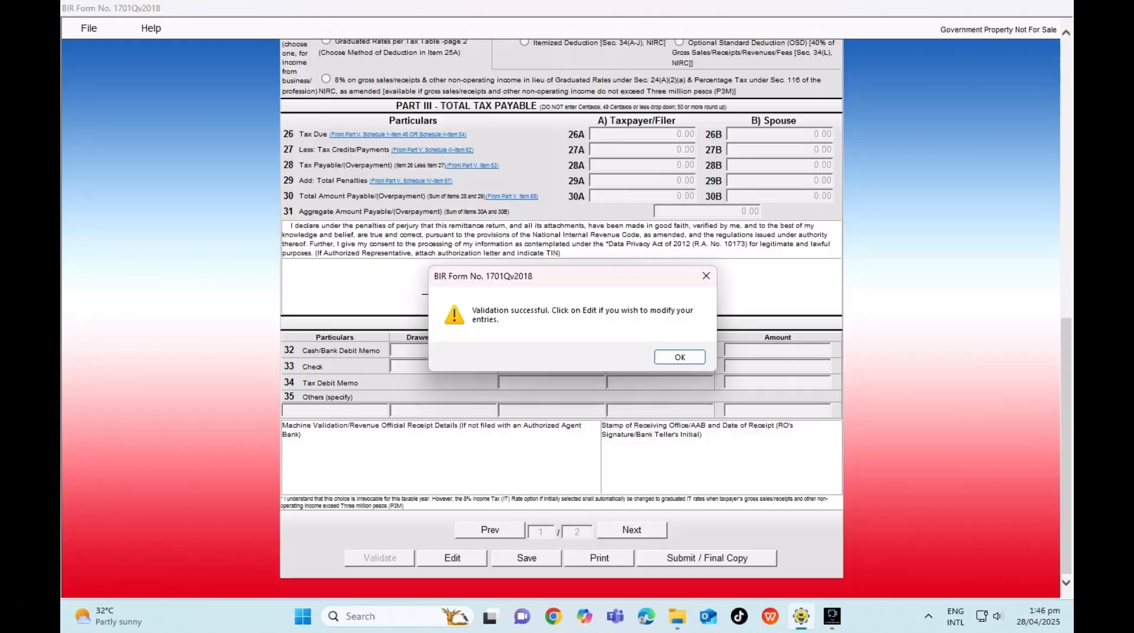
Dismiss the validation message, save the return and close the amended-return notice.
{"action": "left_click", "coordinate": [680, 357]}
{"action": "left_click", "coordinate": [527, 558]}
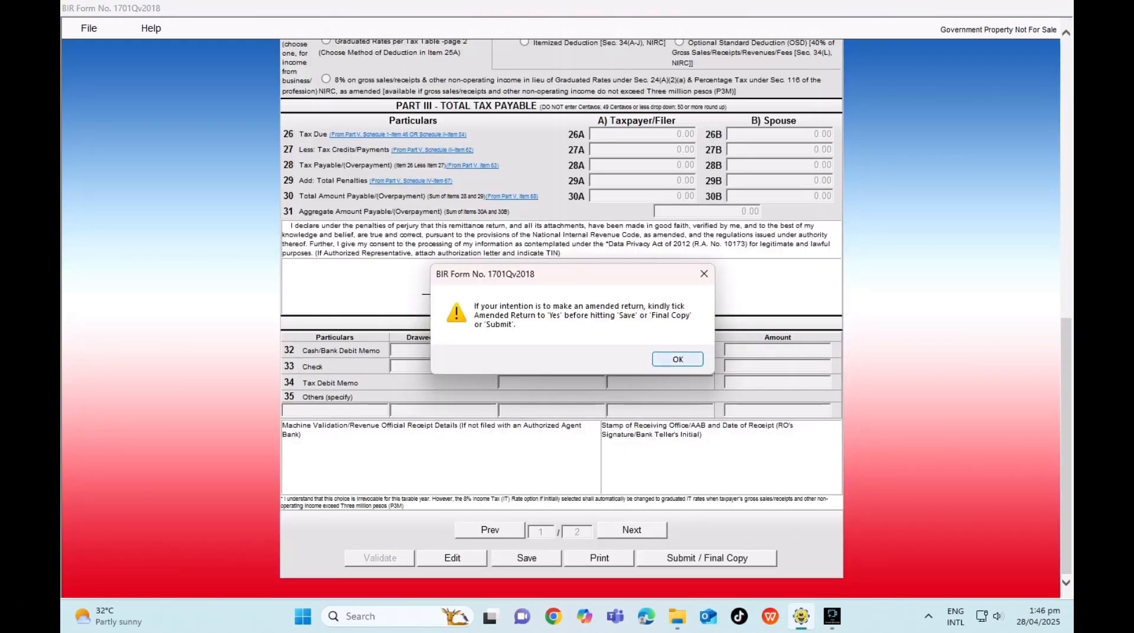
{"action": "left_click", "coordinate": [678, 360]}
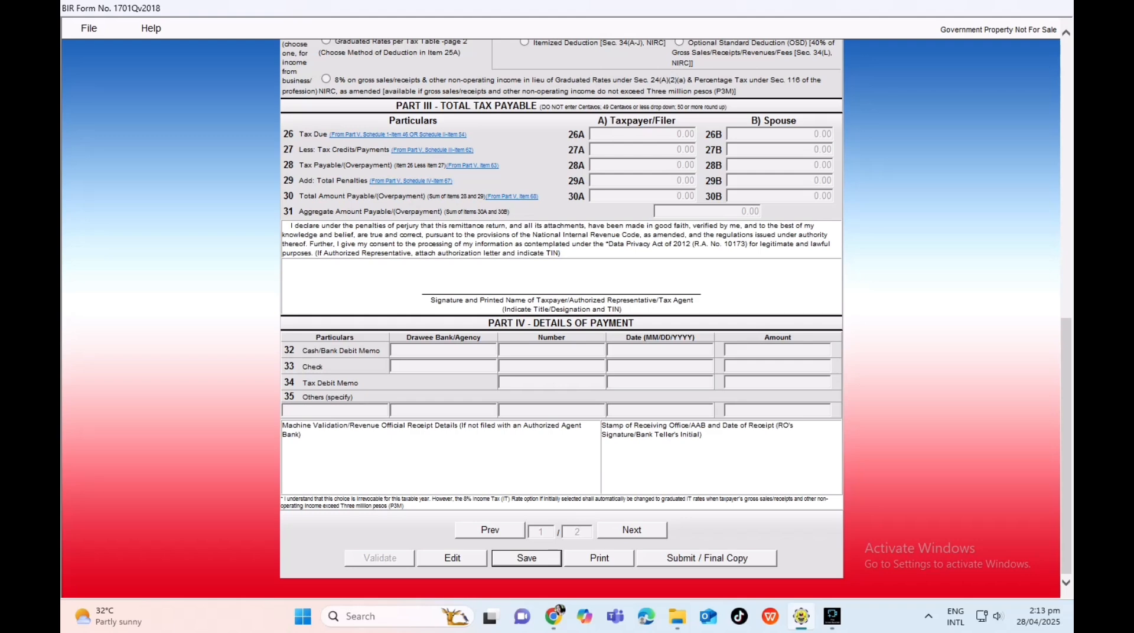
Go to page 2, re-enable editing, and select item 47A for the sales amount.
{"action": "left_click", "coordinate": [632, 531]}
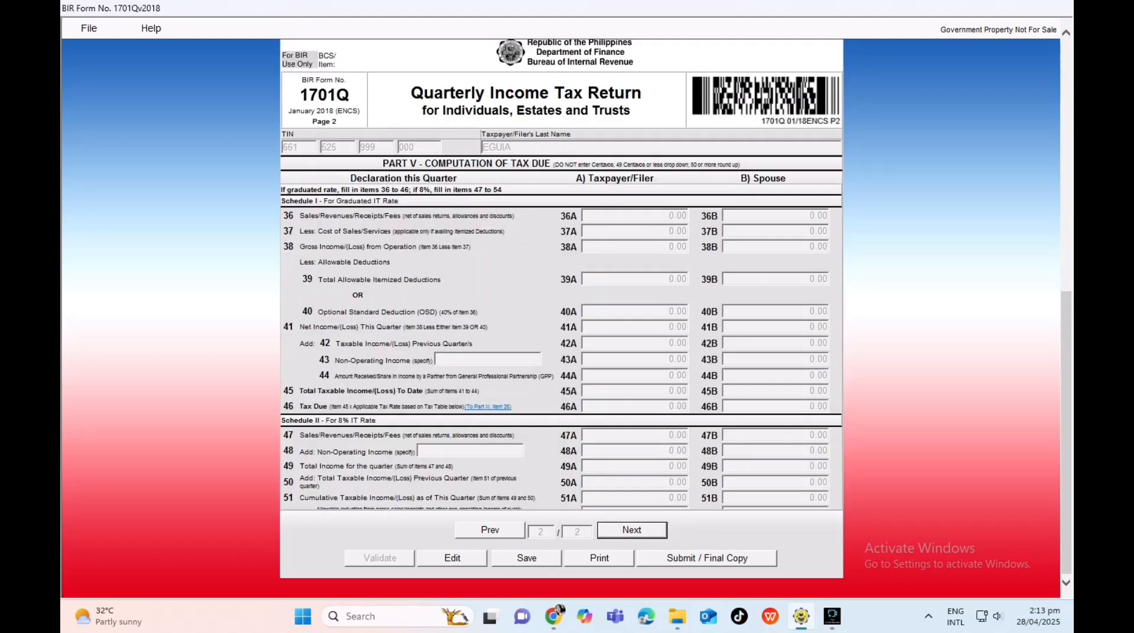
{"action": "scroll", "coordinate": [633, 530], "scroll_direction": "up", "scroll_amount": 5}
{"action": "scroll", "coordinate": [561, 319], "scroll_direction": "down", "scroll_amount": 5}
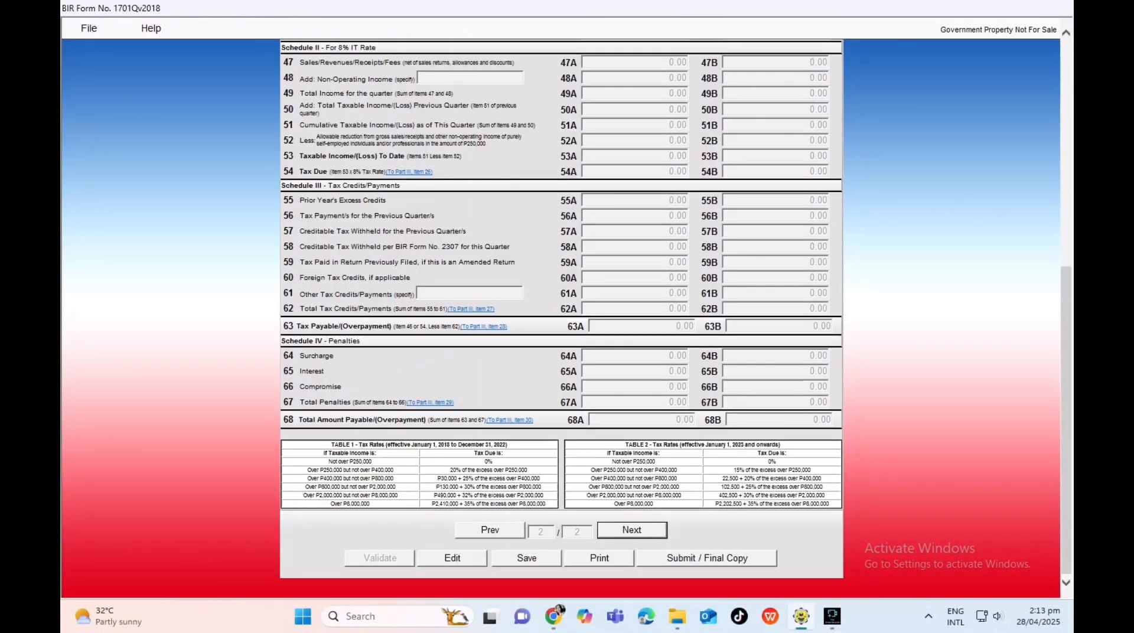
{"action": "left_click", "coordinate": [452, 559]}
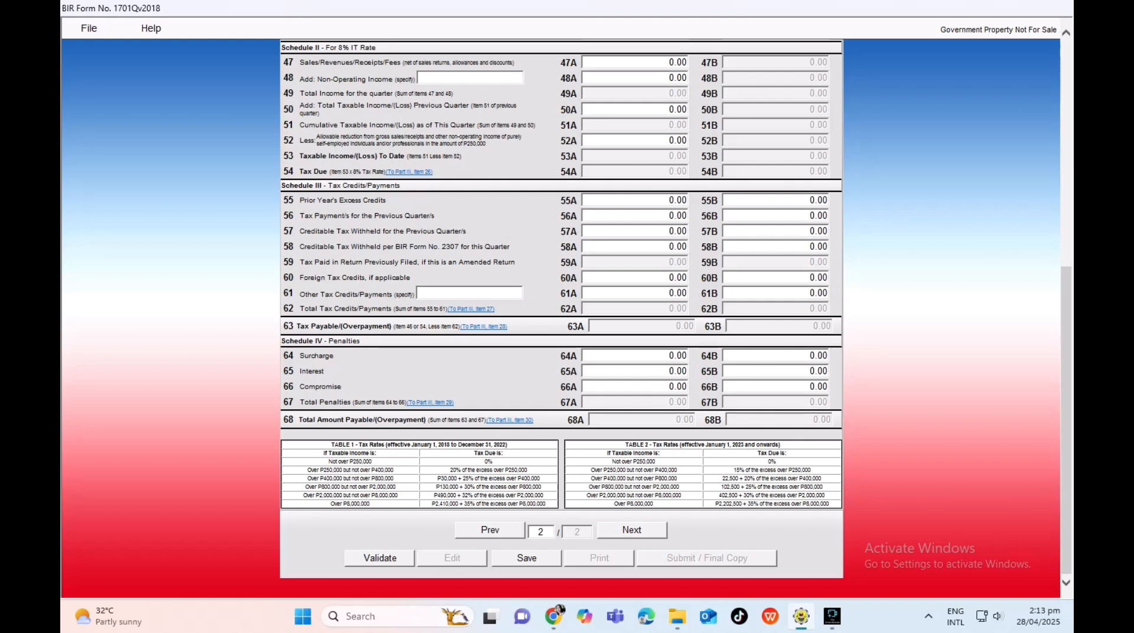
{"action": "scroll", "coordinate": [561, 319], "scroll_direction": "up", "scroll_amount": 5}
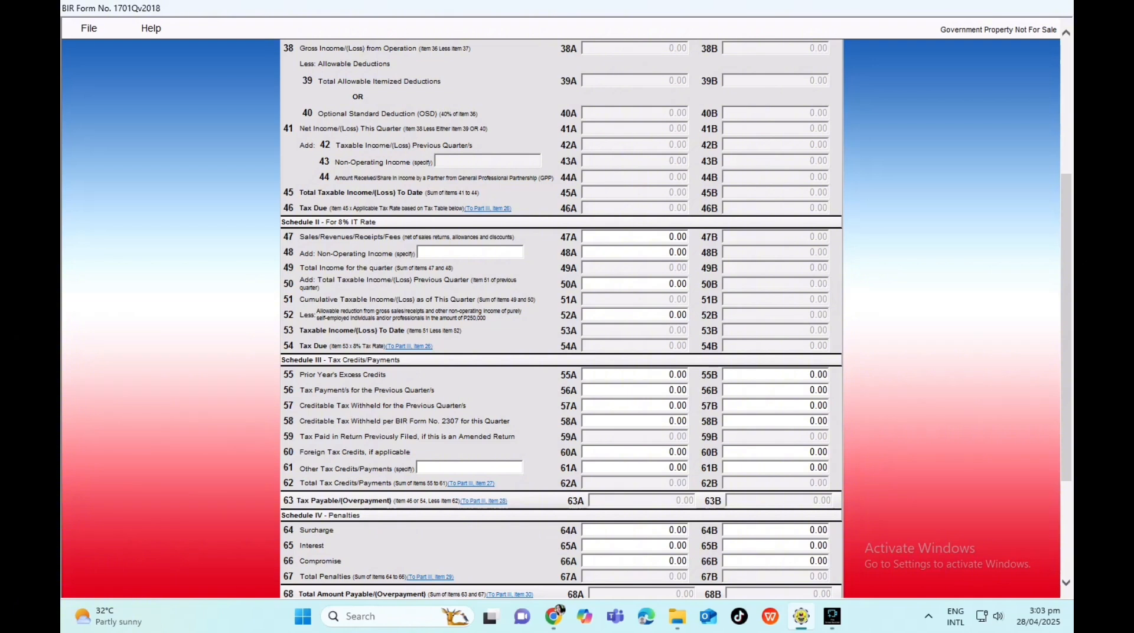
{"action": "left_click", "coordinate": [649, 237]}
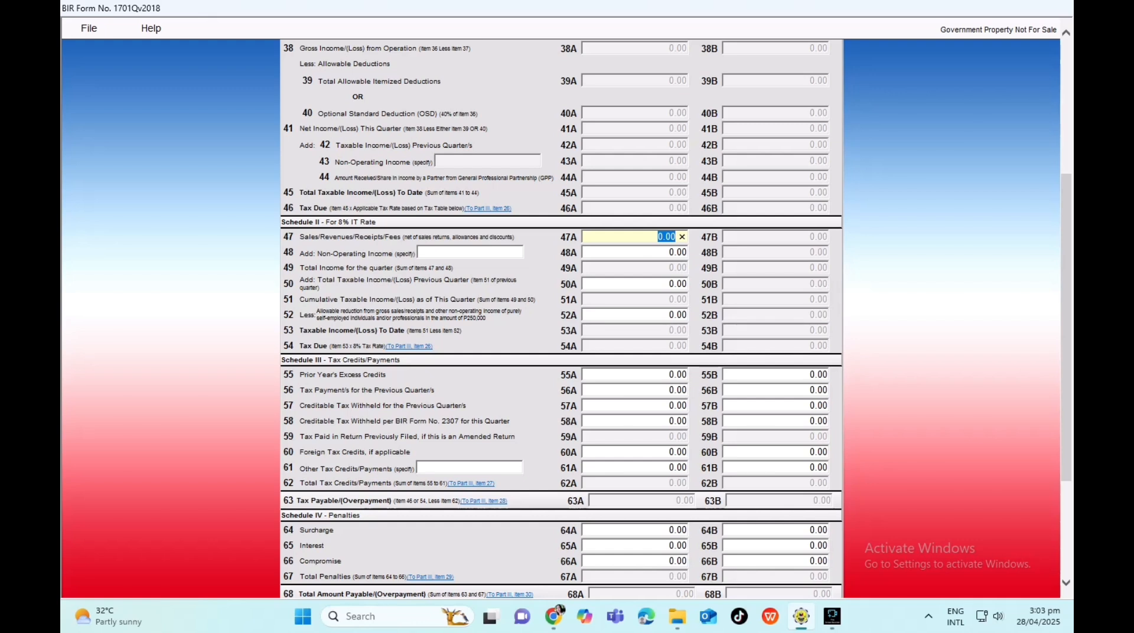
Enter 20,000 sales in item 47A and a 250,000 allowable reduction in item 52A.
{"action": "type", "text": "20,000"}
{"action": "key", "text": "Tab"}
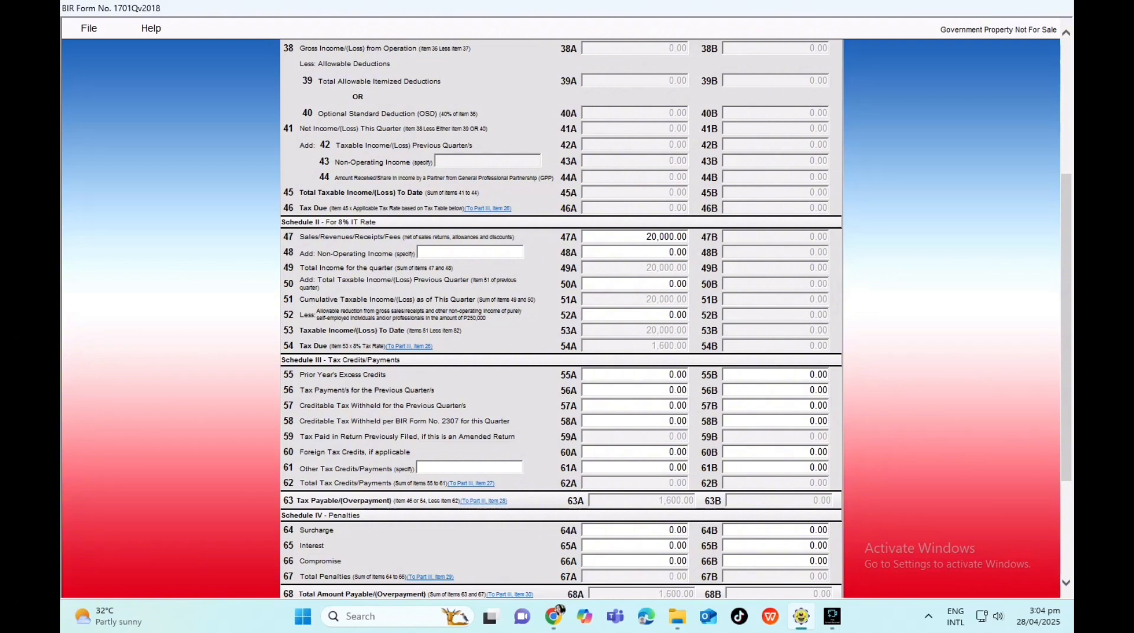
{"action": "left_click", "coordinate": [666, 315]}
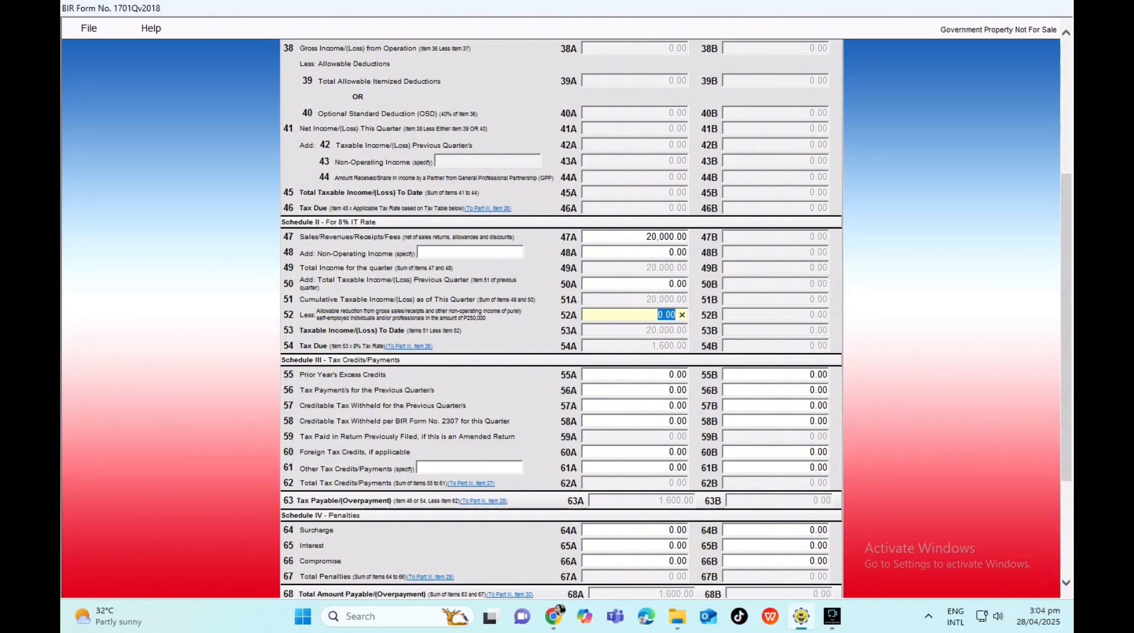
{"action": "type", "text": "250000"}
{"action": "key", "text": "Tab"}
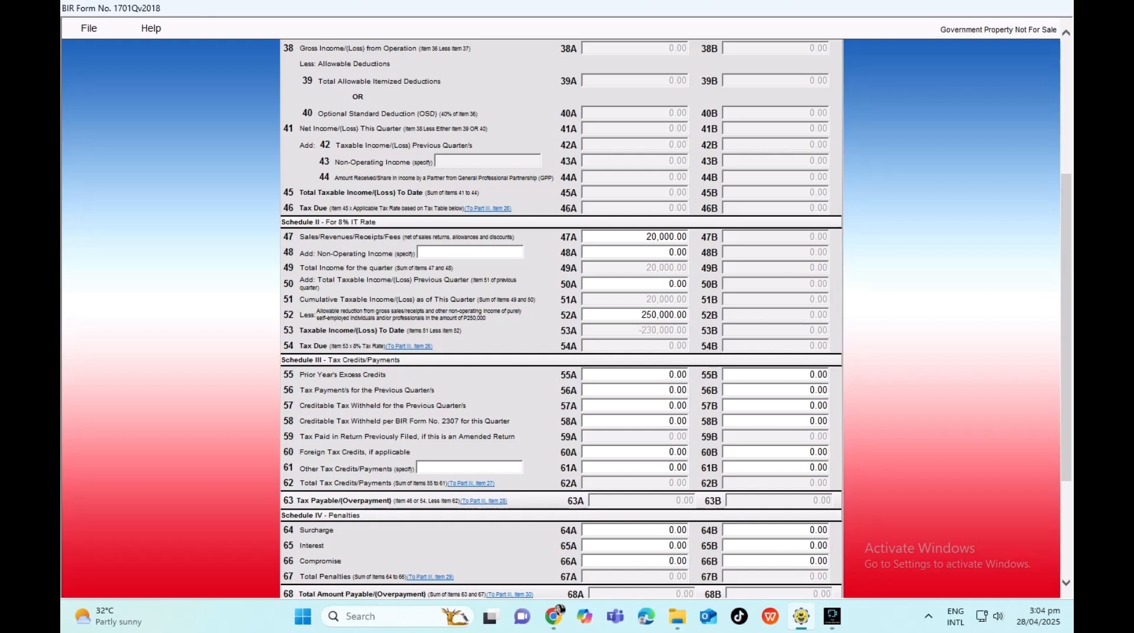
Validate page 2, then save the return and dismiss the amended-return notice.
{"action": "scroll", "coordinate": [561, 319], "scroll_direction": "down", "scroll_amount": 3}
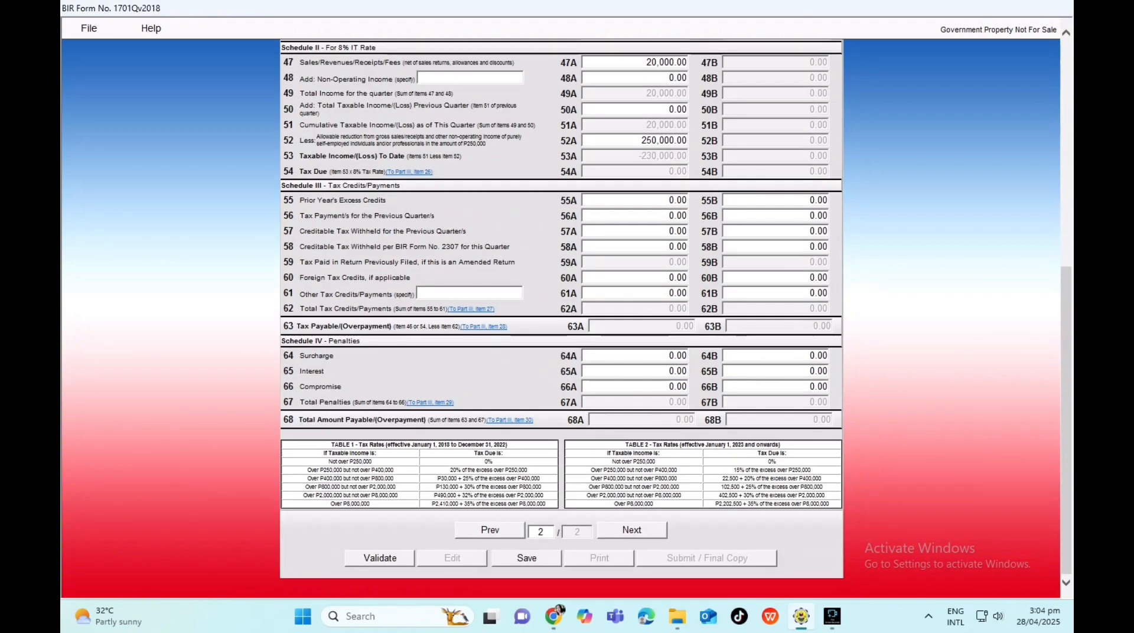
{"action": "scroll", "coordinate": [561, 319], "scroll_direction": "up", "scroll_amount": 3}
{"action": "scroll", "coordinate": [561, 319], "scroll_direction": "down", "scroll_amount": 3}
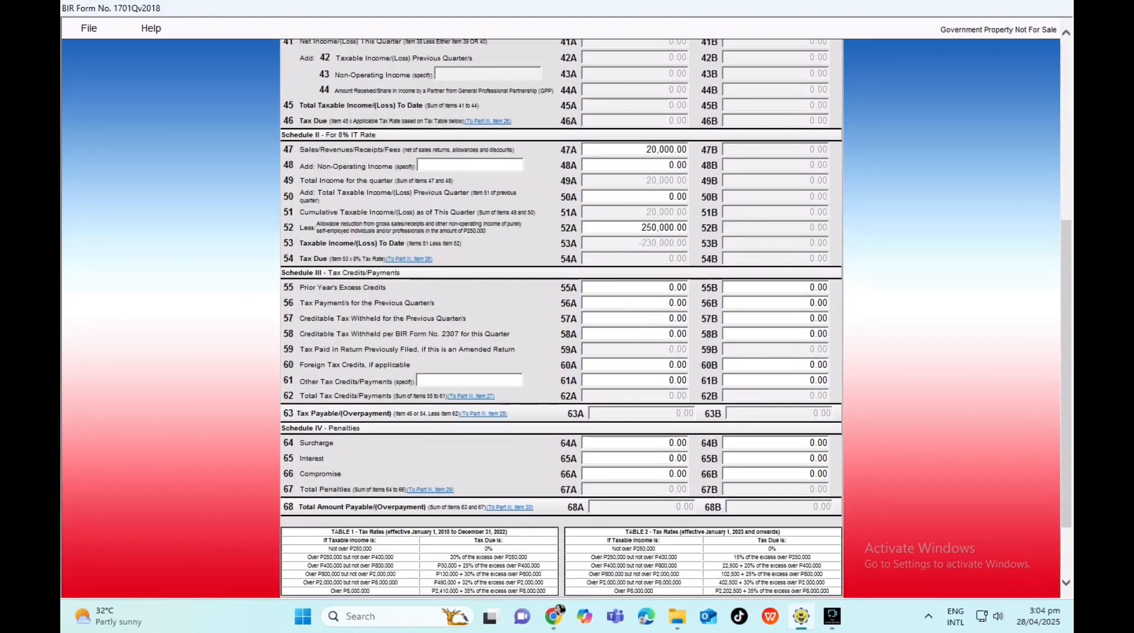
{"action": "scroll", "coordinate": [561, 319], "scroll_direction": "down", "scroll_amount": 3}
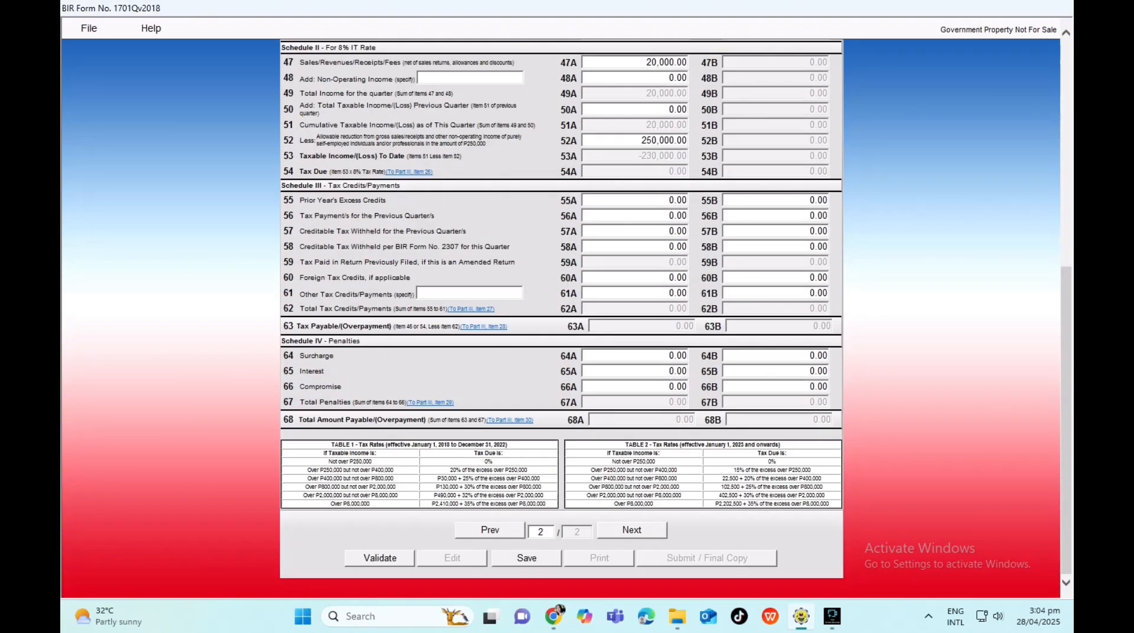
{"action": "left_click", "coordinate": [380, 558]}
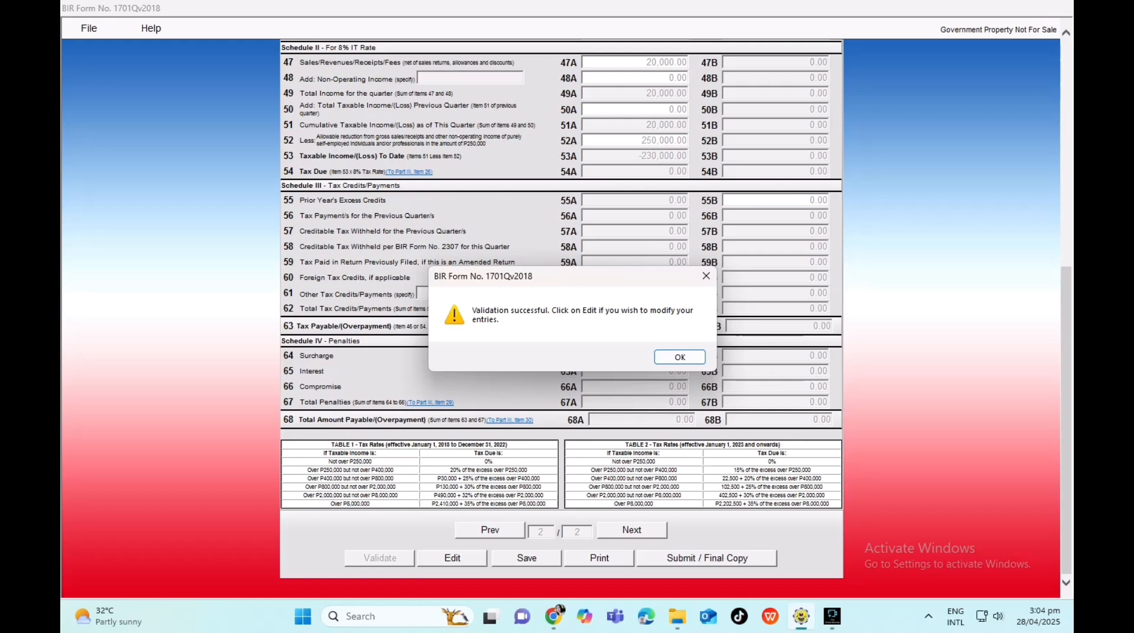
{"action": "key", "text": "Return"}
{"action": "left_click", "coordinate": [526, 558]}
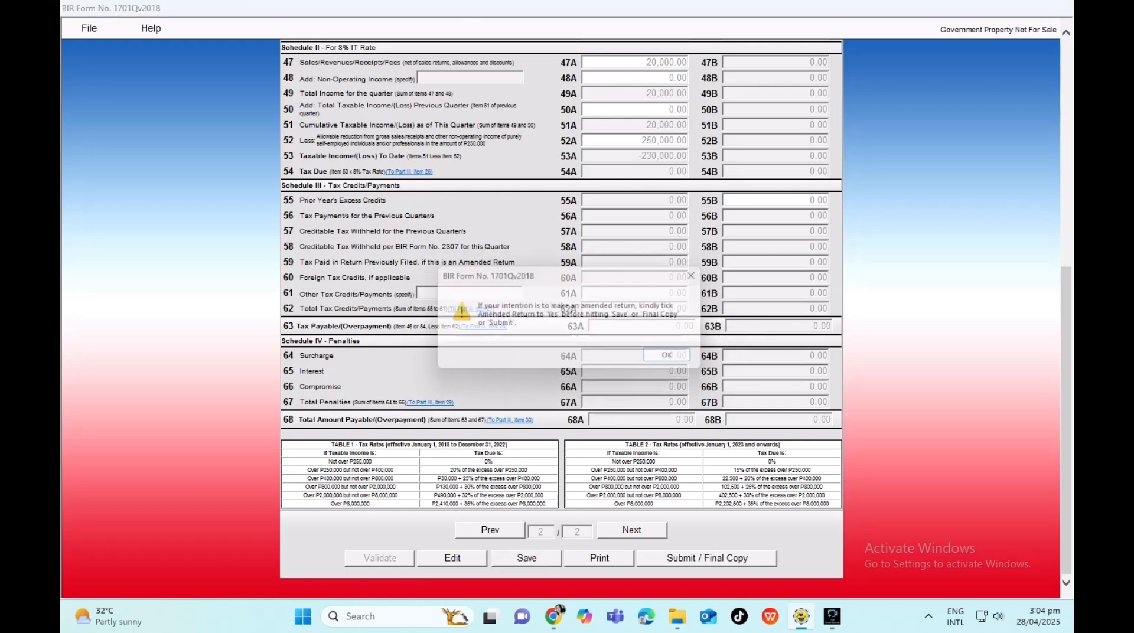
{"action": "left_click", "coordinate": [677, 358]}
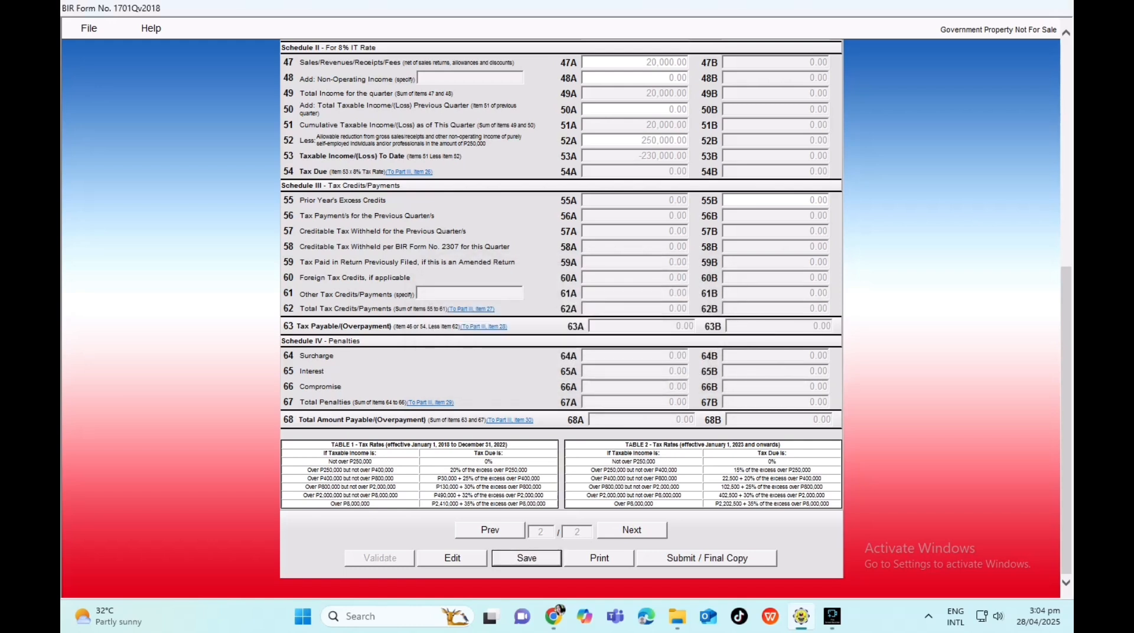